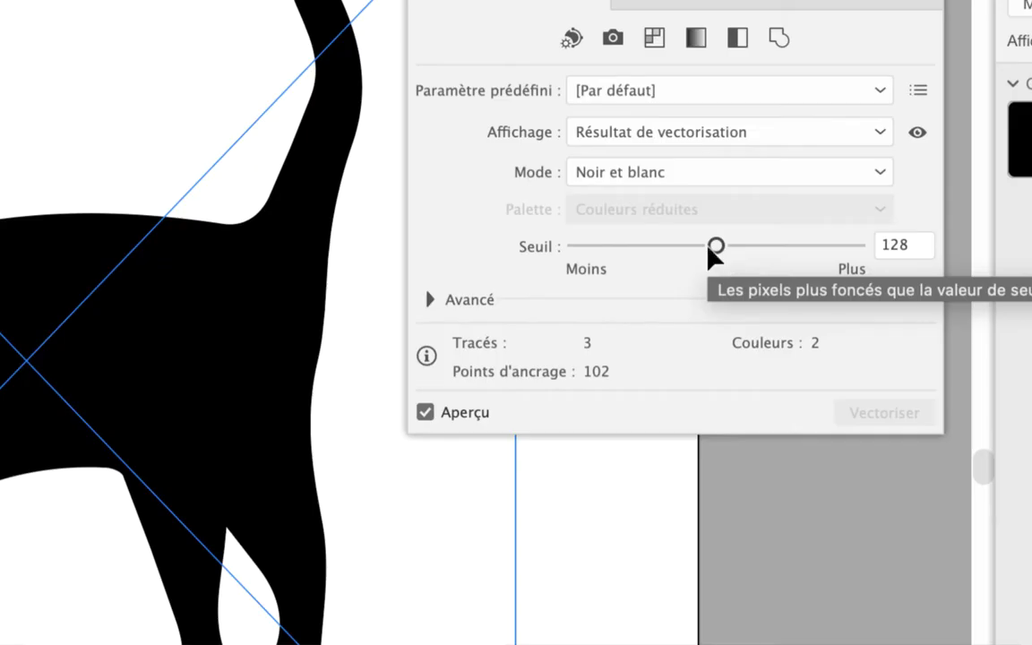
- Adjust the Image Trace Threshold back and forth, settling on 113
mouse_move(713, 247)
left_mouse_down()
mouse_move(664, 250)
mouse_move(730, 258)
mouse_move(698, 257)
left_mouse_up()
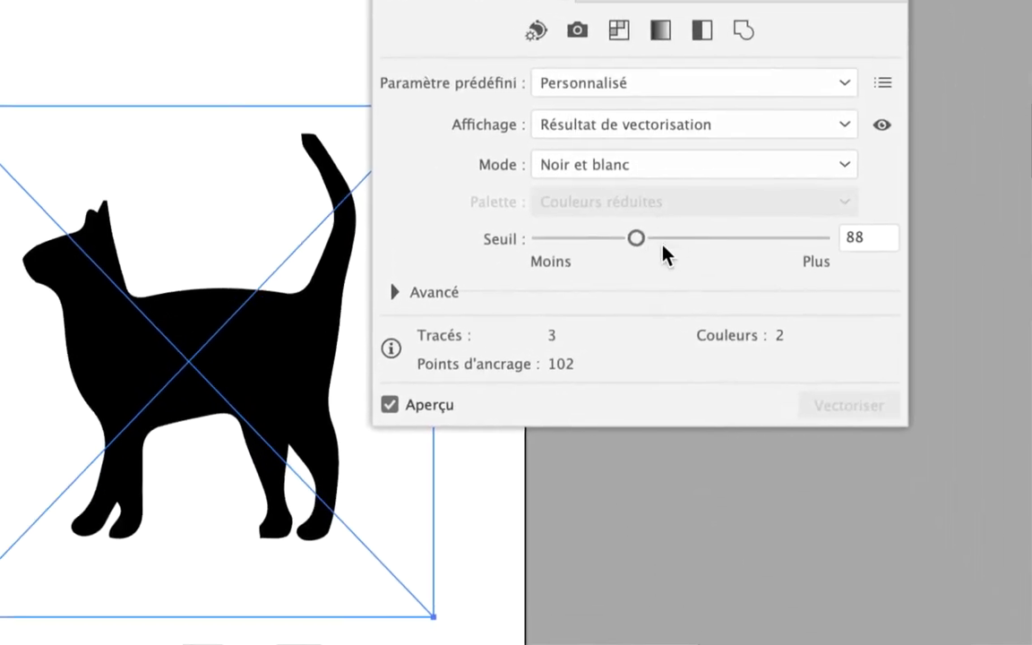
mouse_move(660, 252)
left_mouse_down()
mouse_move(671, 251)
mouse_move(639, 247)
left_mouse_up()
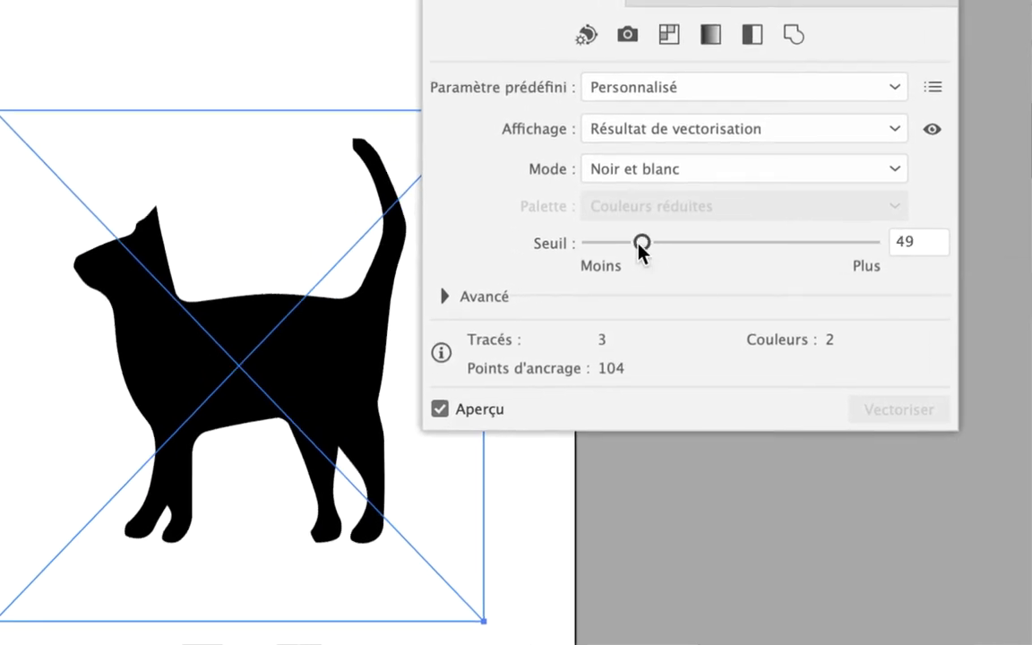
mouse_move(641, 251)
left_mouse_down()
mouse_move(668, 253)
mouse_move(664, 244)
left_mouse_up()
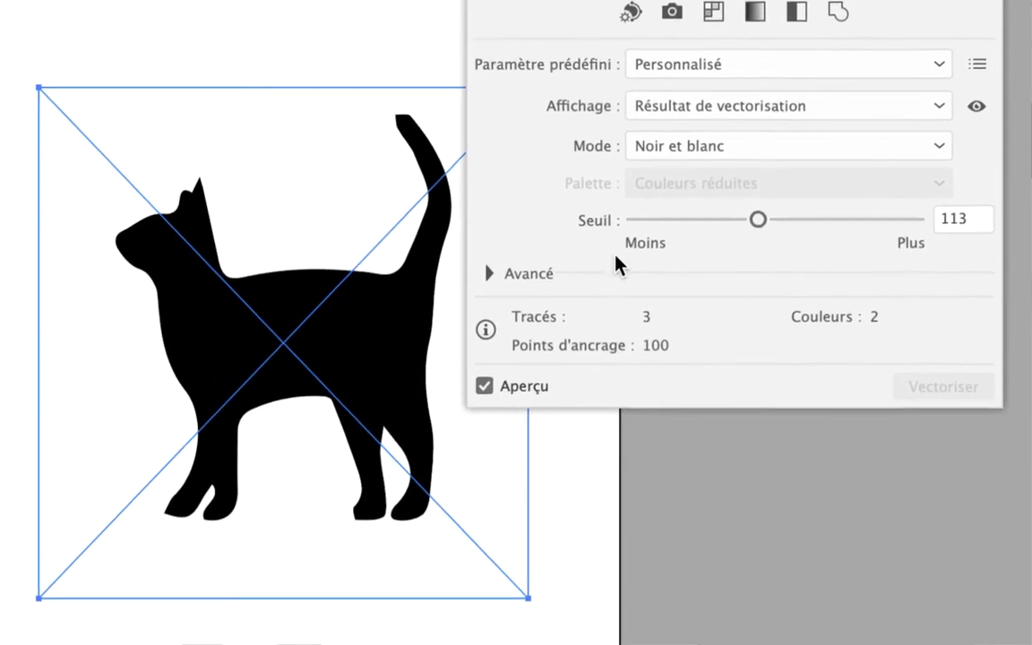
- In the advanced trace settings, tune Paths fidelity, ending at 60%
left_click(574, 263)
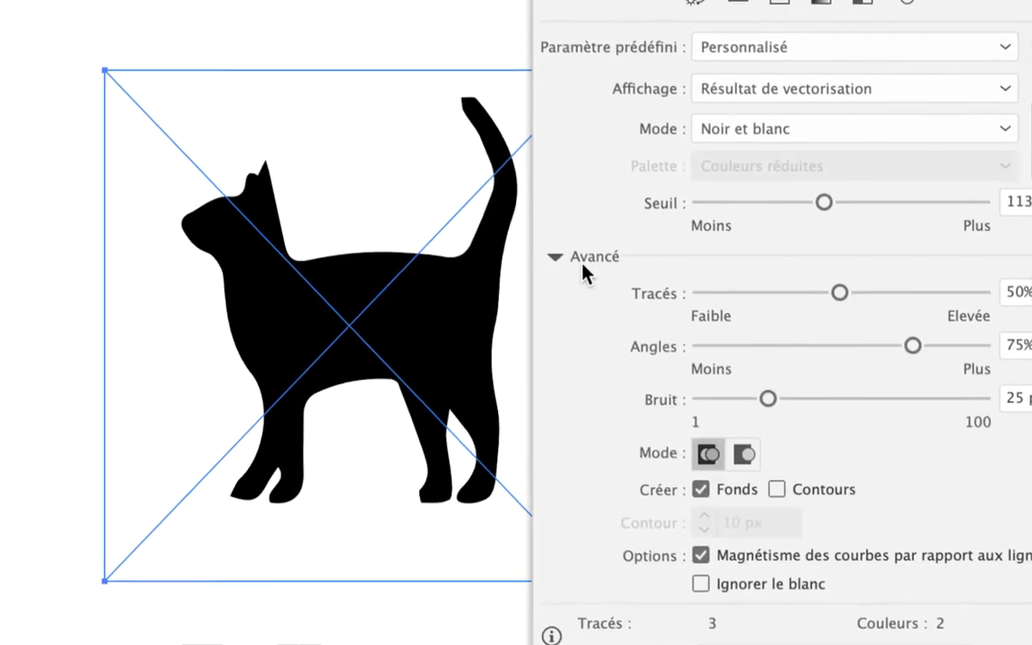
mouse_move(719, 273)
left_mouse_down()
mouse_move(611, 271)
mouse_move(631, 270)
mouse_move(624, 276)
left_mouse_up()
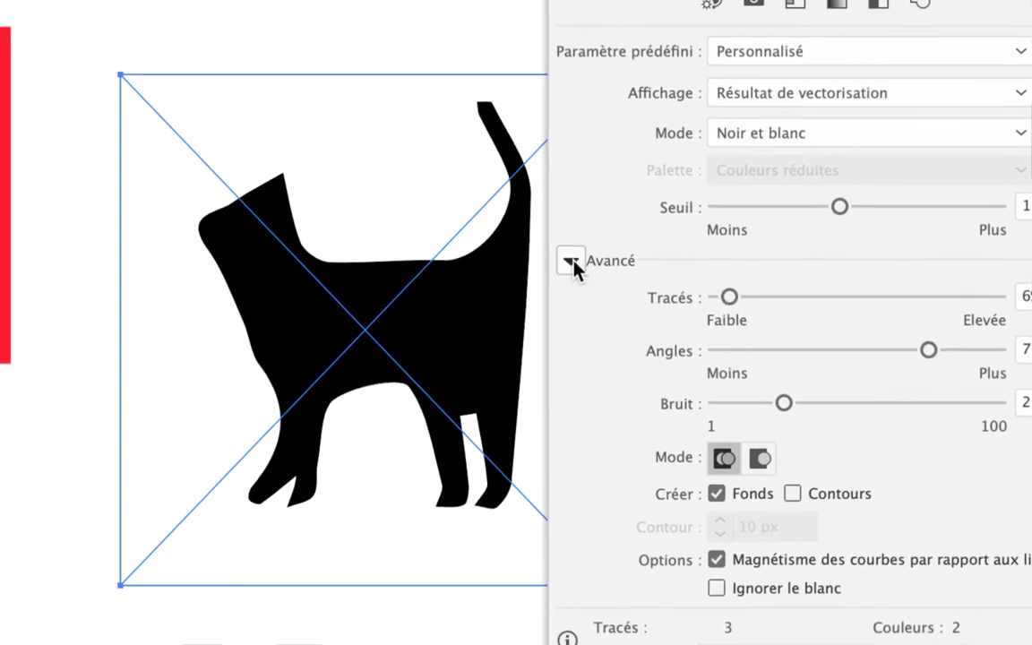
left_click(571, 260)
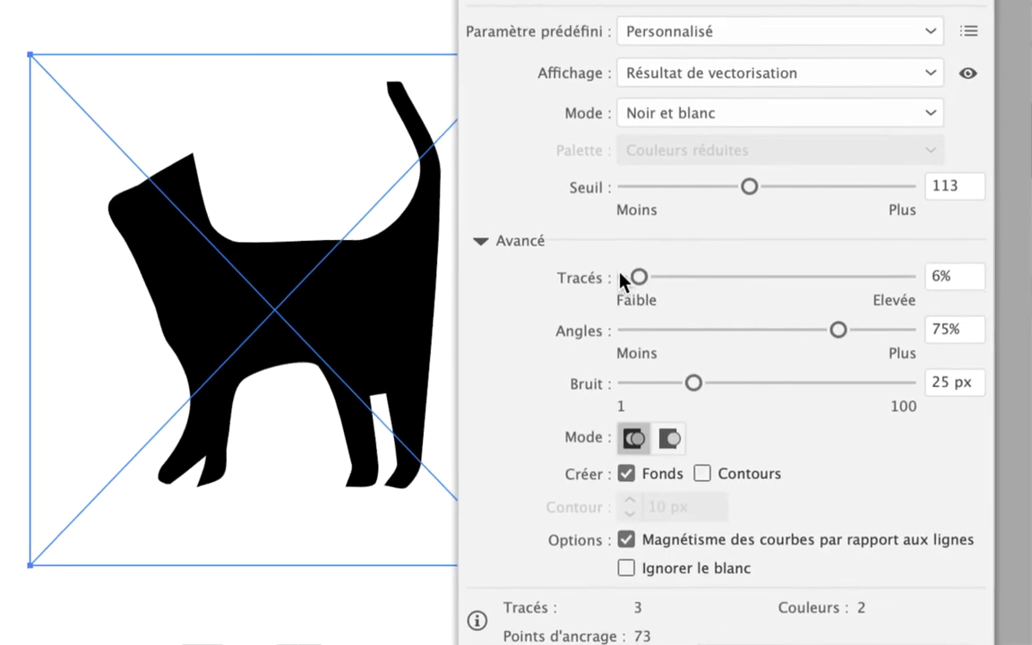
left_click_drag(624, 272, 711, 282)
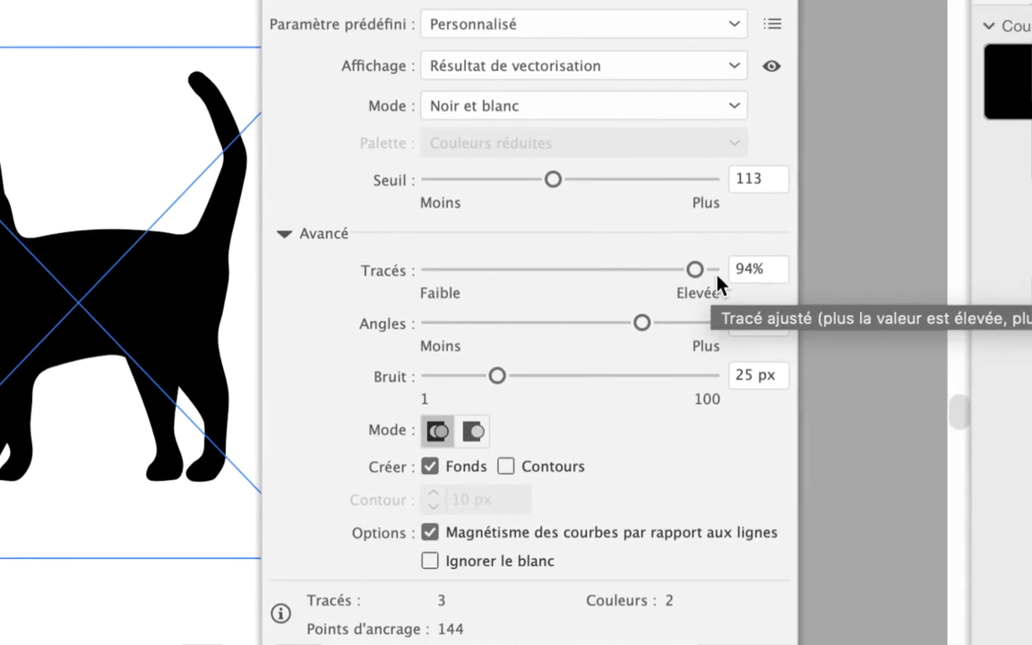
mouse_move(714, 274)
left_mouse_down()
mouse_move(591, 276)
mouse_move(786, 288)
left_mouse_up()
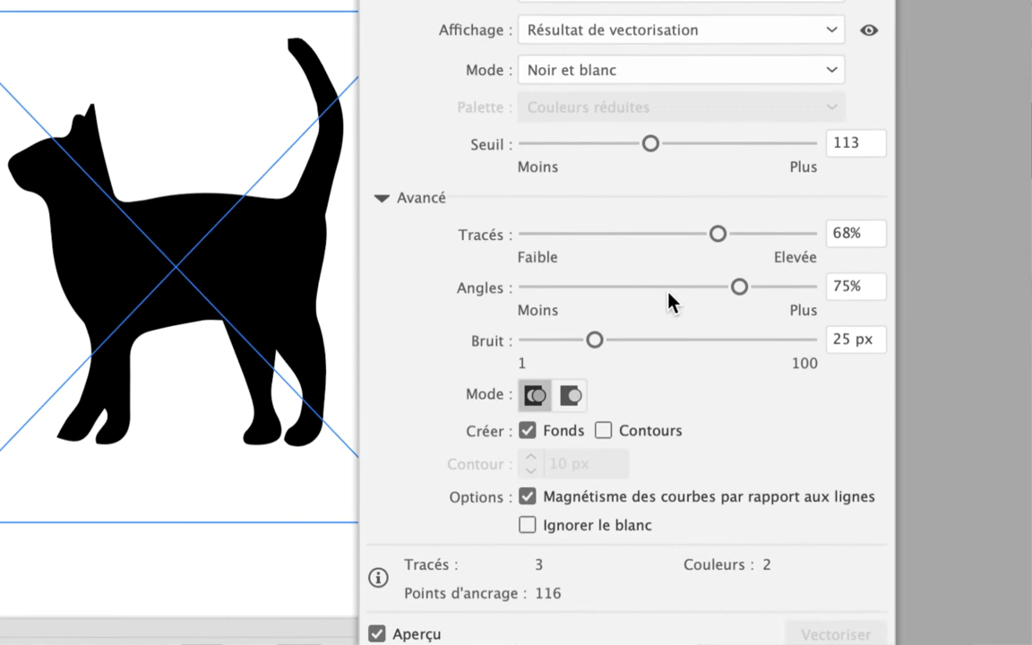
- Try different Corners amounts, leaving Corners at 30%, and collapse the advanced settings
mouse_move(685, 296)
left_mouse_down()
mouse_move(620, 294)
mouse_move(626, 255)
left_mouse_up()
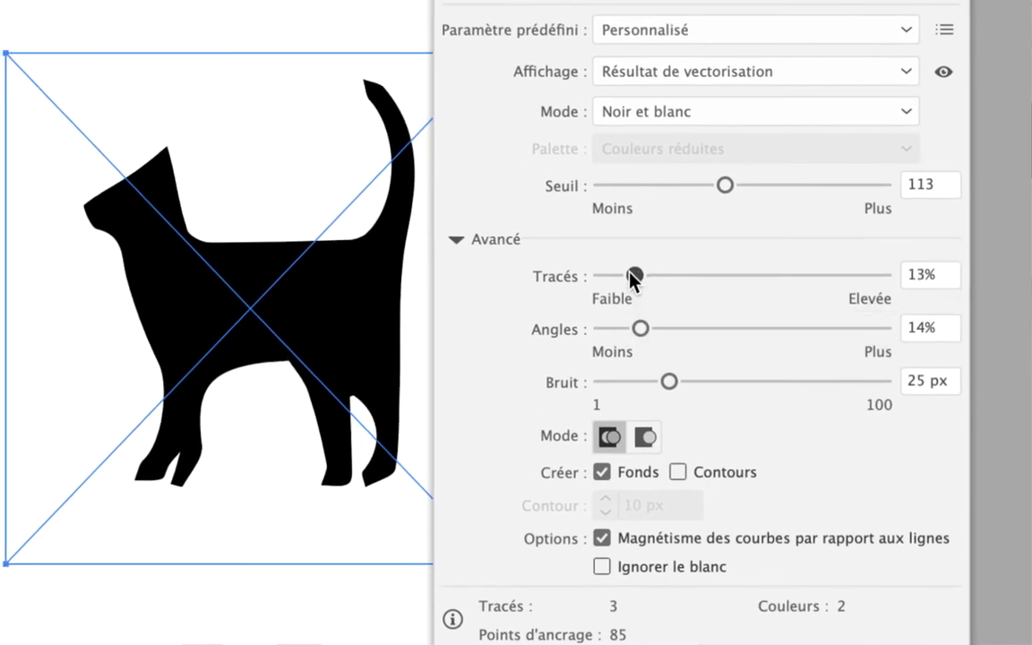
mouse_move(641, 321)
left_mouse_down()
mouse_move(728, 321)
mouse_move(697, 322)
left_mouse_up()
mouse_move(654, 291)
left_mouse_down()
mouse_move(679, 293)
mouse_move(585, 293)
mouse_move(658, 274)
mouse_move(656, 283)
mouse_move(739, 283)
mouse_move(720, 283)
left_mouse_up()
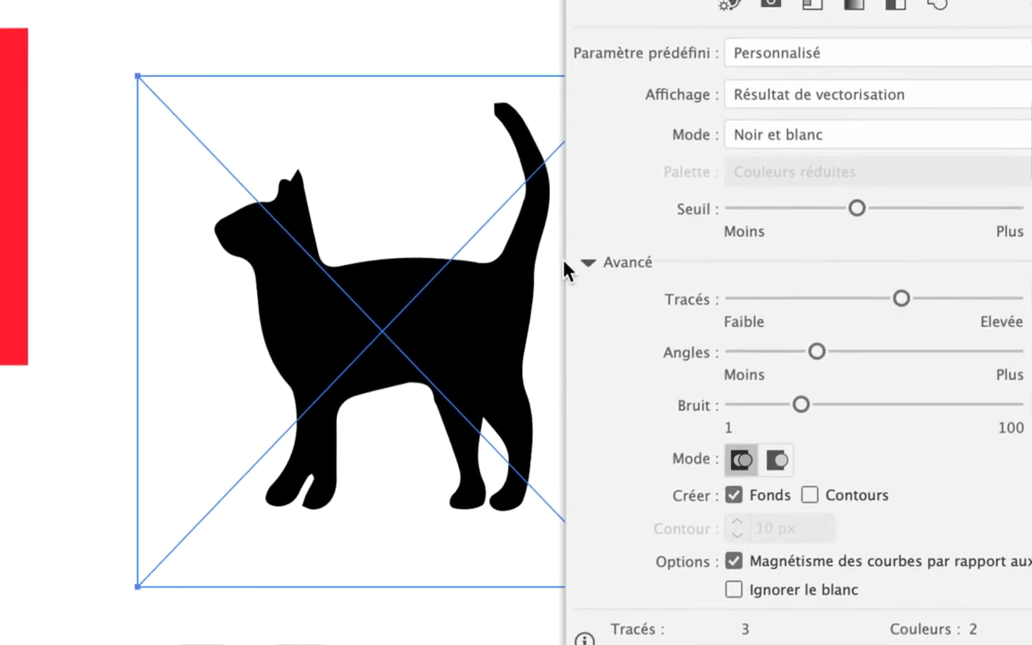
left_click(570, 260)
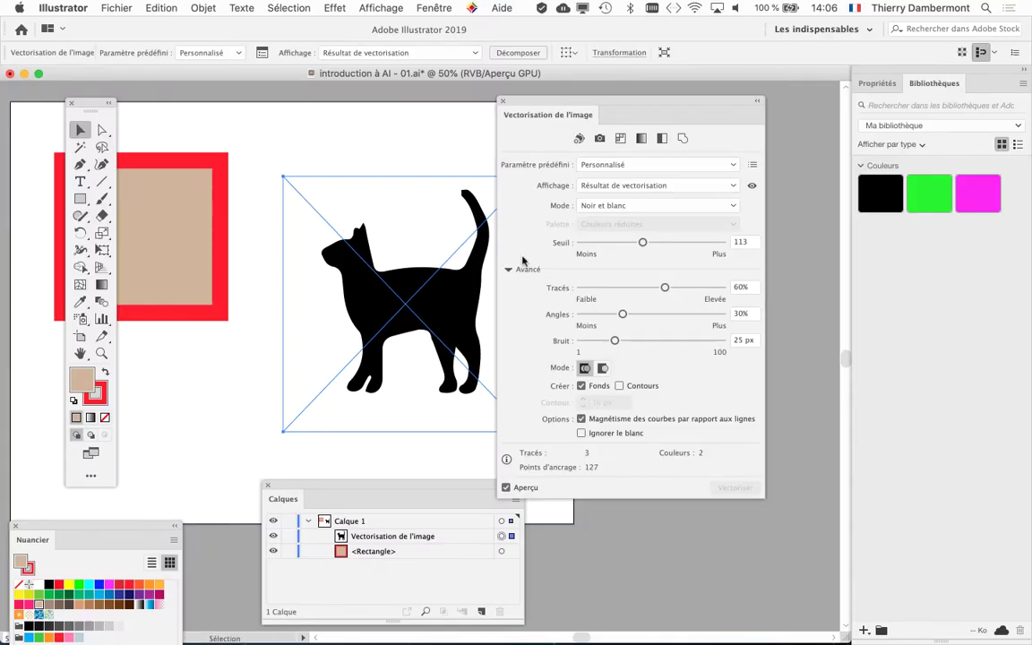
- Move the Image Trace panel aside and turn on the View menu's transparency grid
left_click_drag(548, 108, 614, 121)
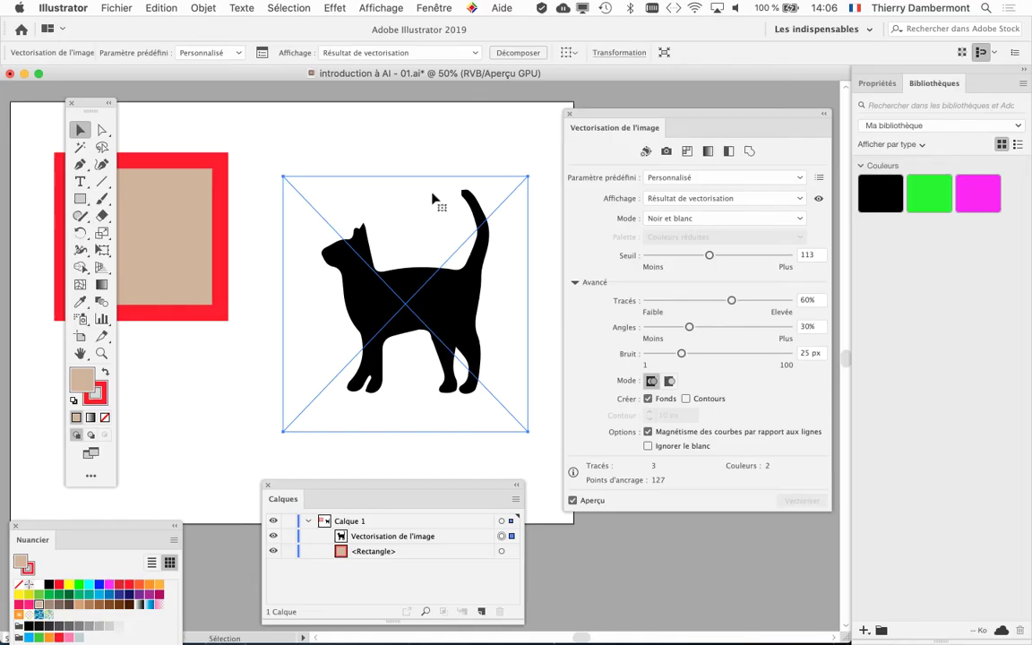
left_click(380, 8)
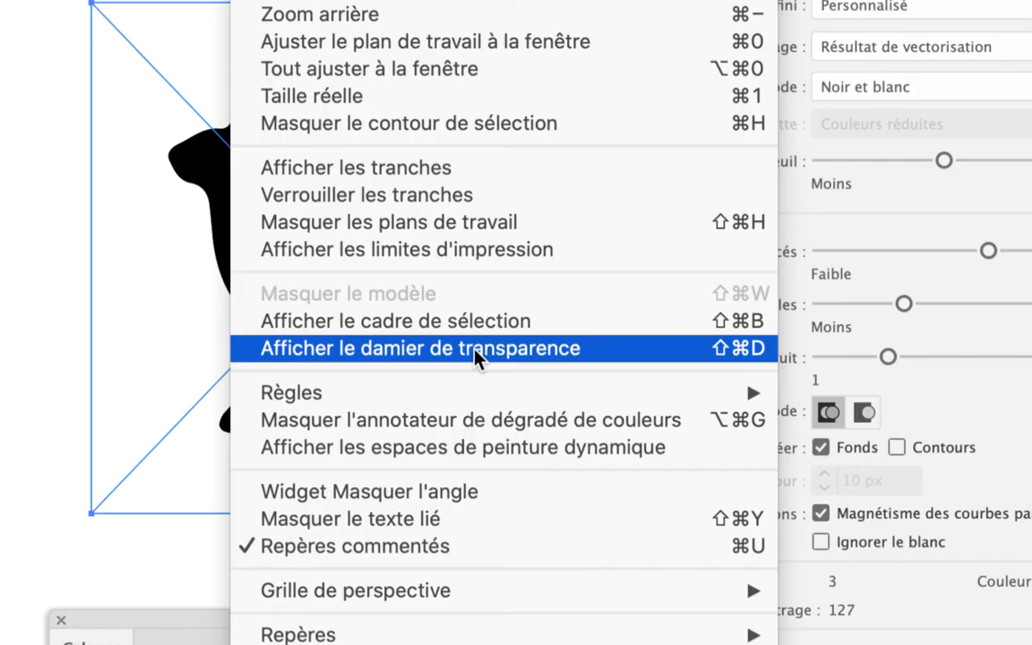
left_click(475, 350)
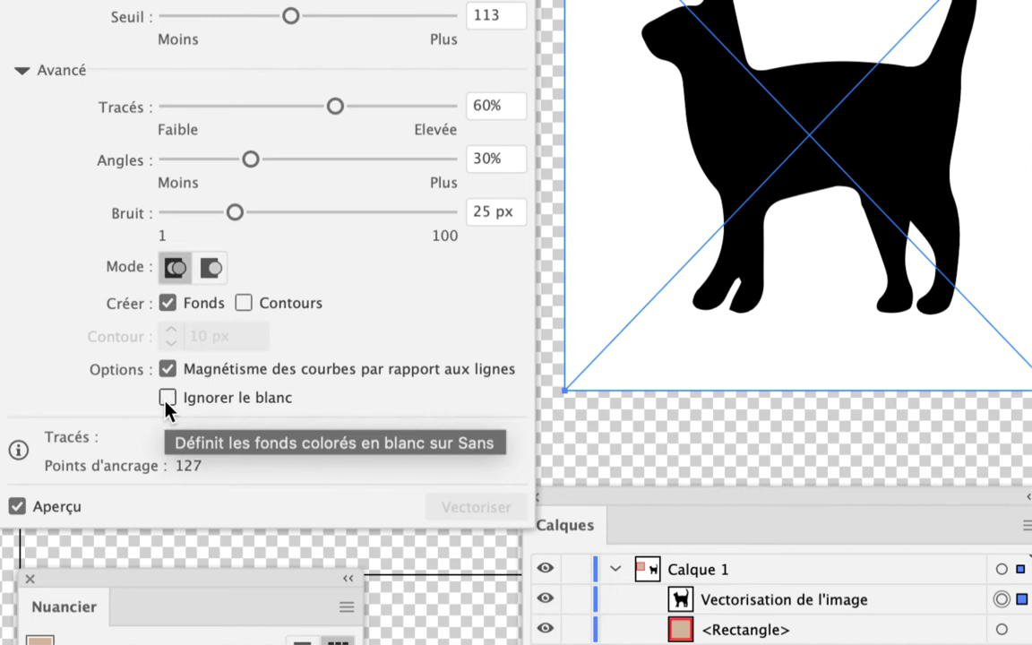
- Enable Ignore White, then compare source image and trace, ending on the traced result
left_click(167, 399)
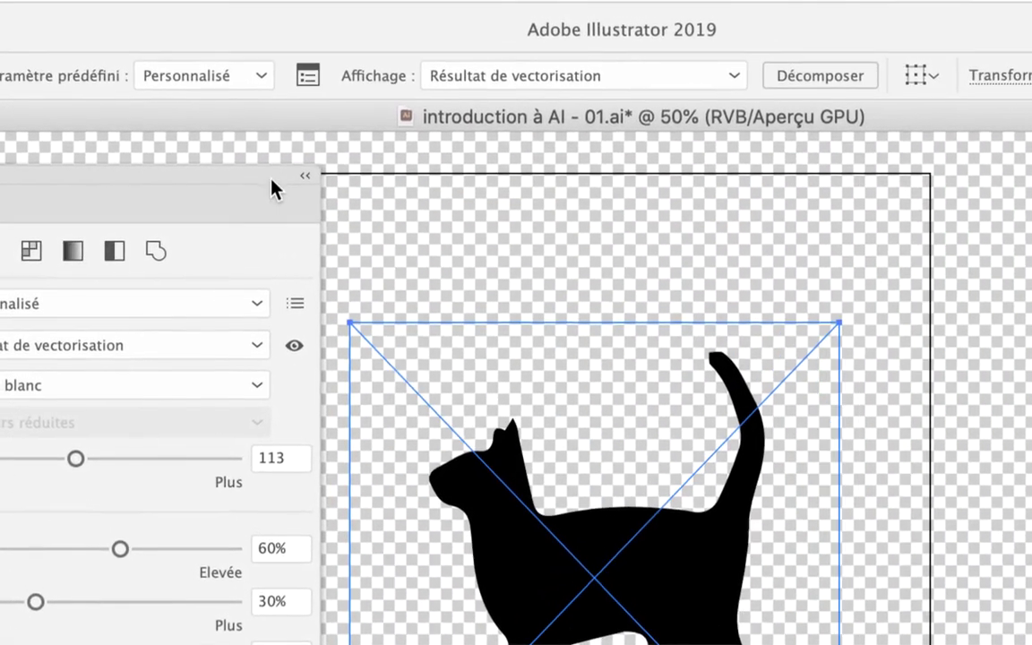
left_click_drag(272, 189, 293, 226)
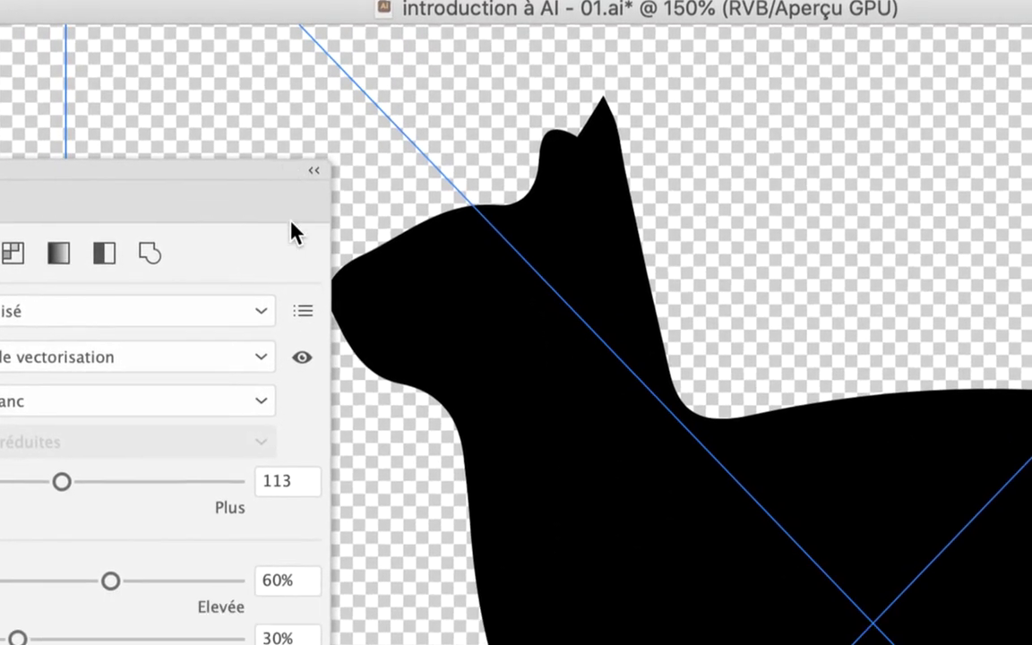
left_click(301, 358)
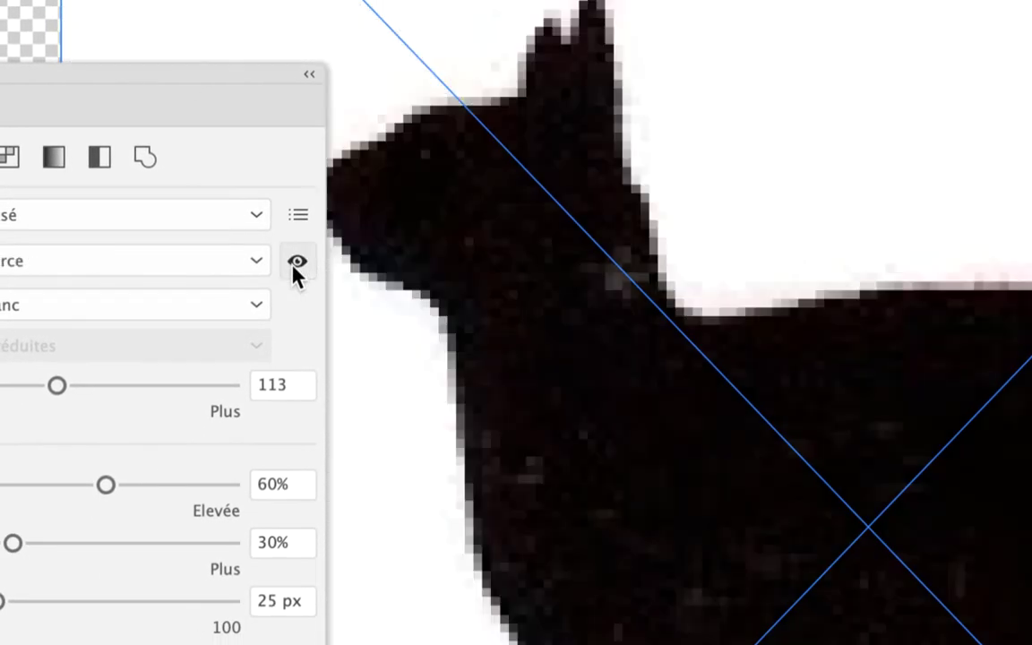
left_click(294, 265)
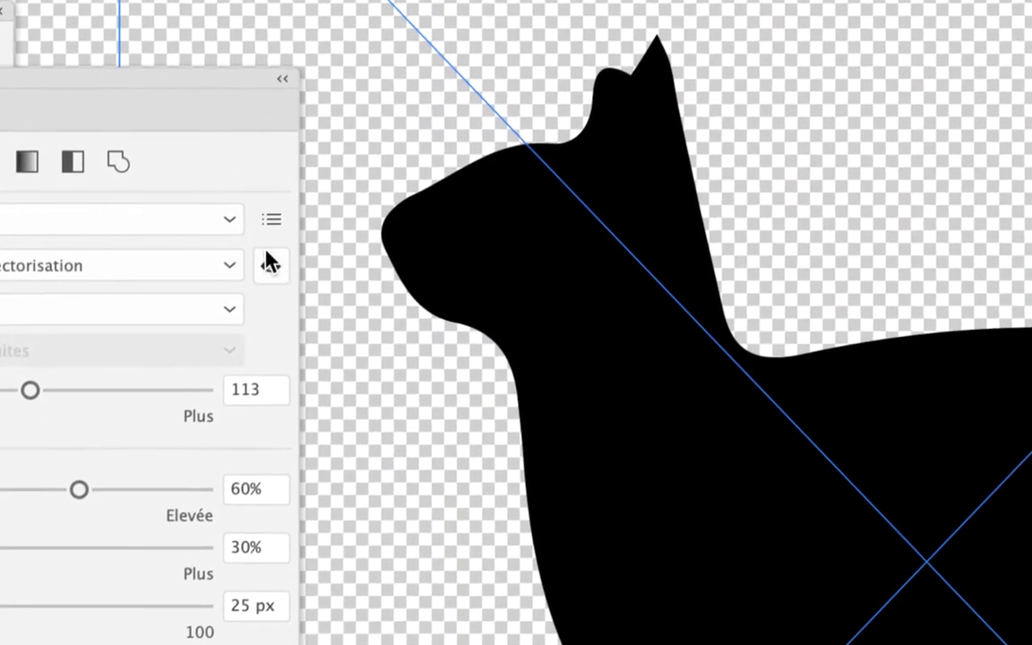
left_click(297, 263)
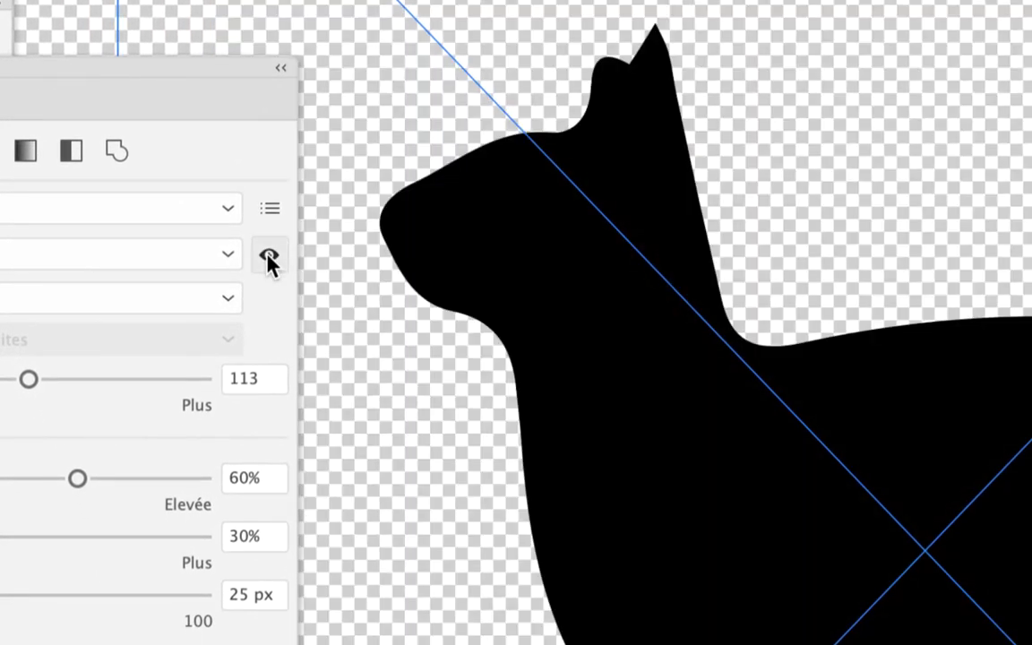
left_click(268, 255)
left_click(268, 255)
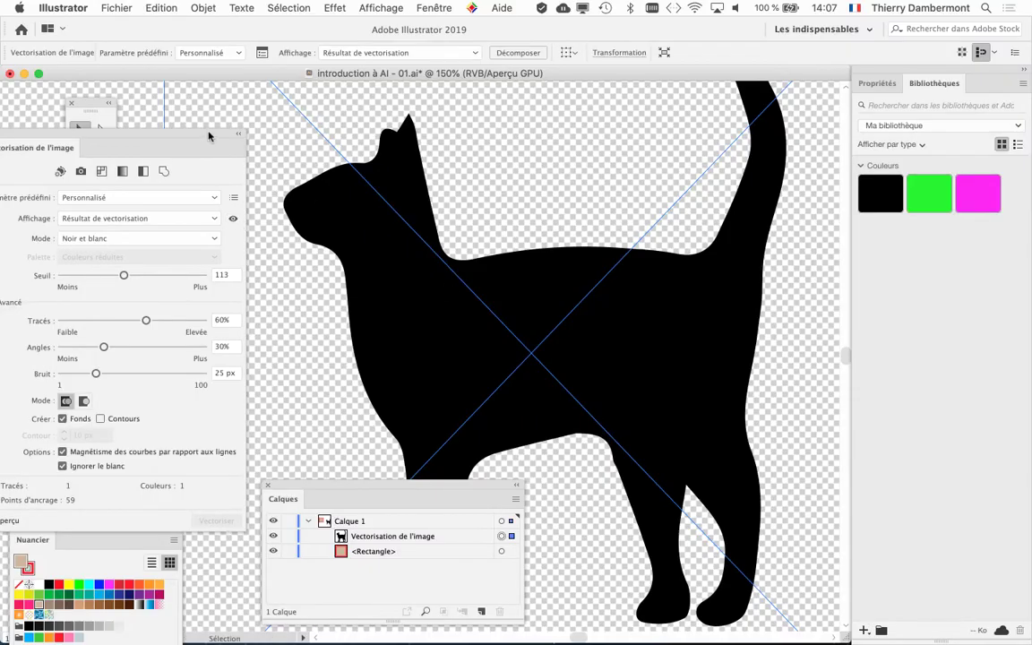
- Move Image Trace panel to the right edge, Layers panel top-left, and zoom to 66.67%
left_click_drag(209, 136, 586, 131)
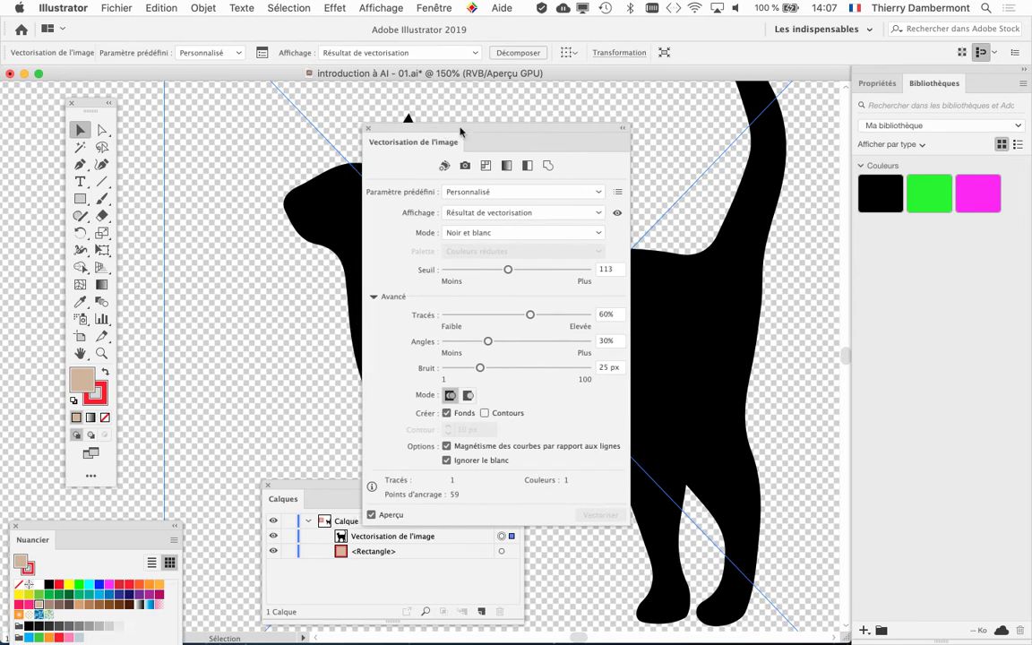
left_click_drag(427, 130, 735, 124)
left_click_drag(452, 491, 366, 168)
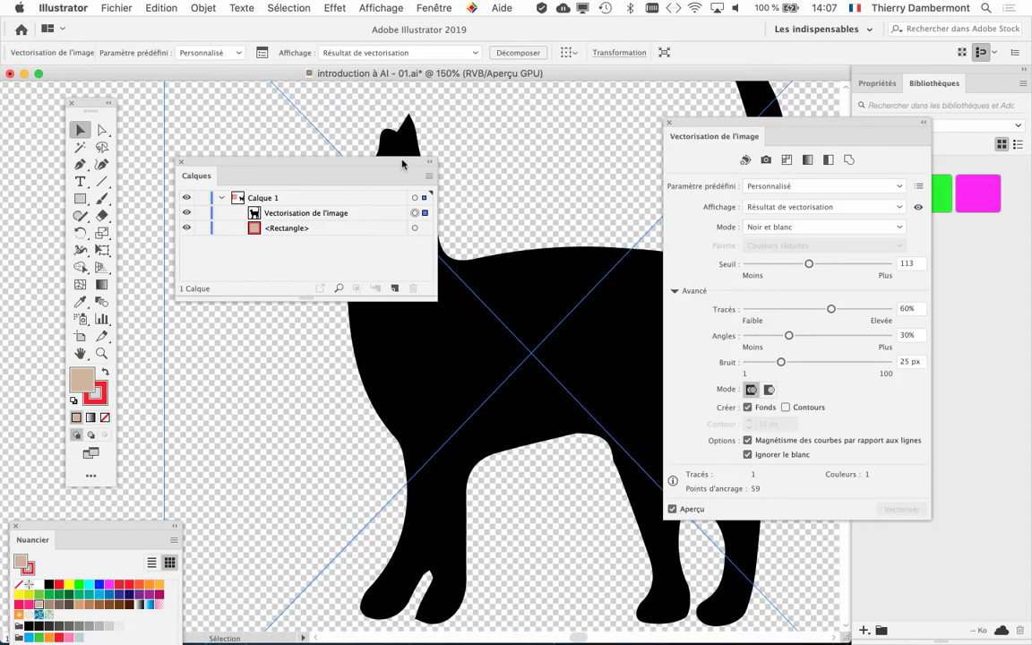
left_click_drag(403, 164, 234, 112)
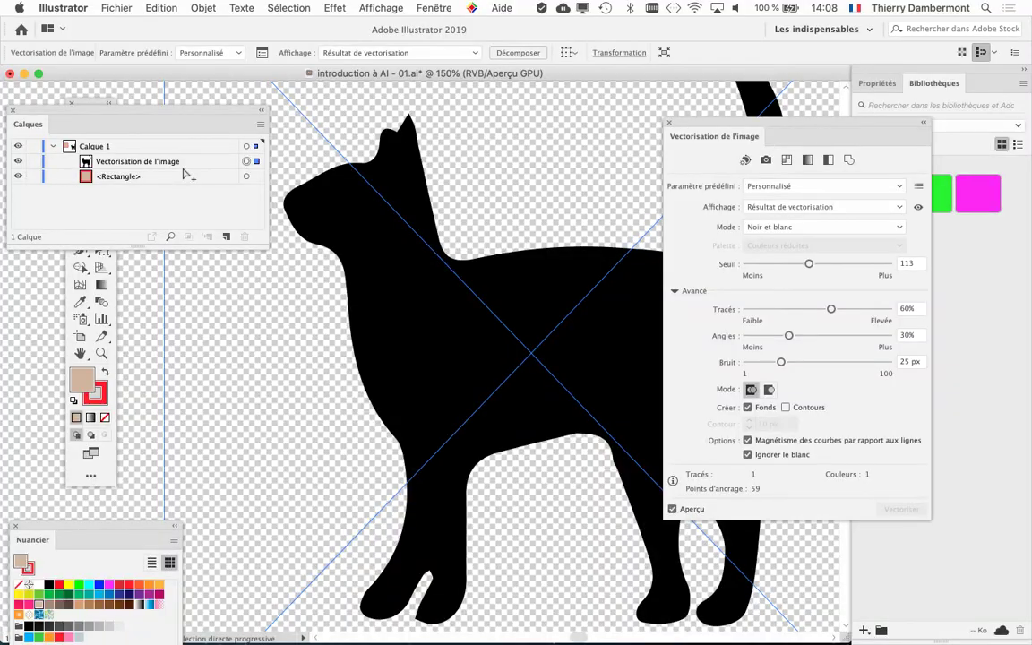
left_click_drag(682, 123, 790, 149)
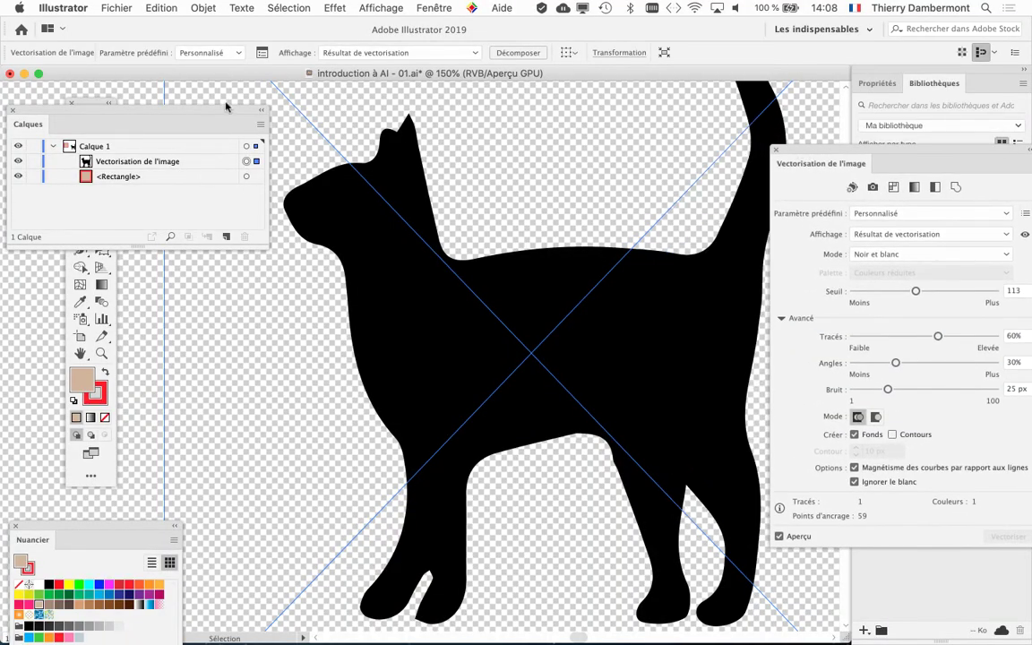
mouse_move(216, 101)
left_mouse_down()
mouse_move(460, 122)
mouse_move(338, 94)
left_mouse_up()
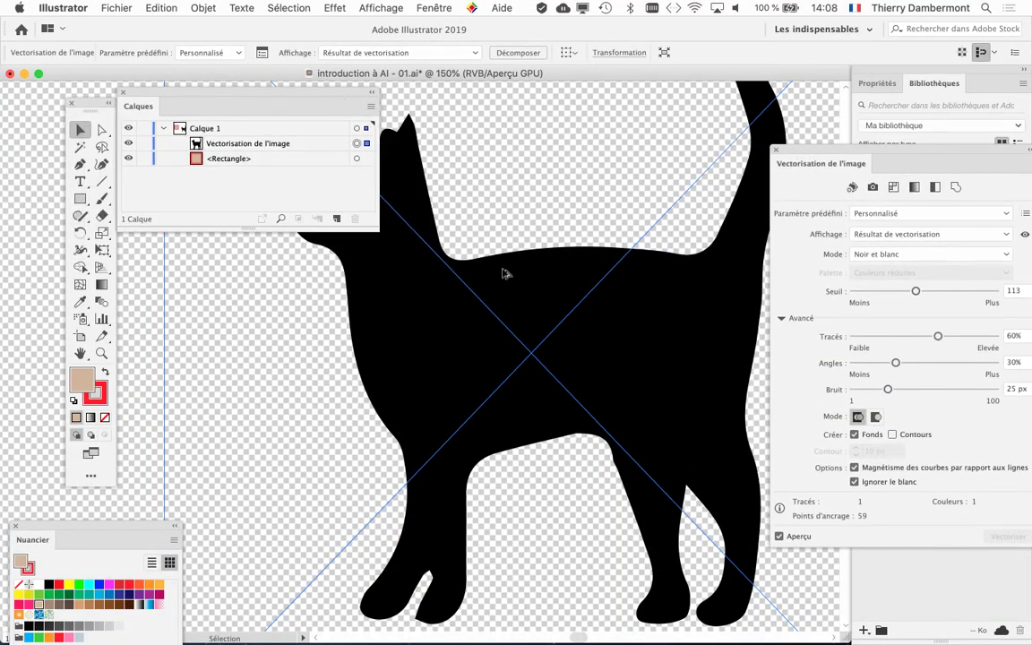
scroll(516, 288, "down", 3)
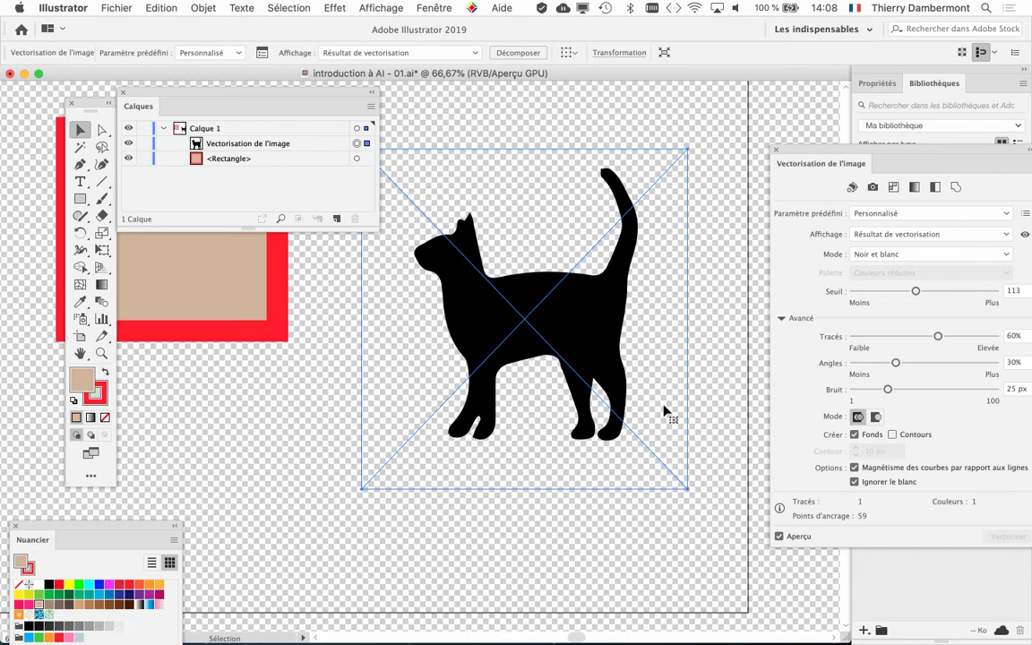
- Expand the image trace, then inspect the single path inside the group in the Layers panel
left_click(195, 8)
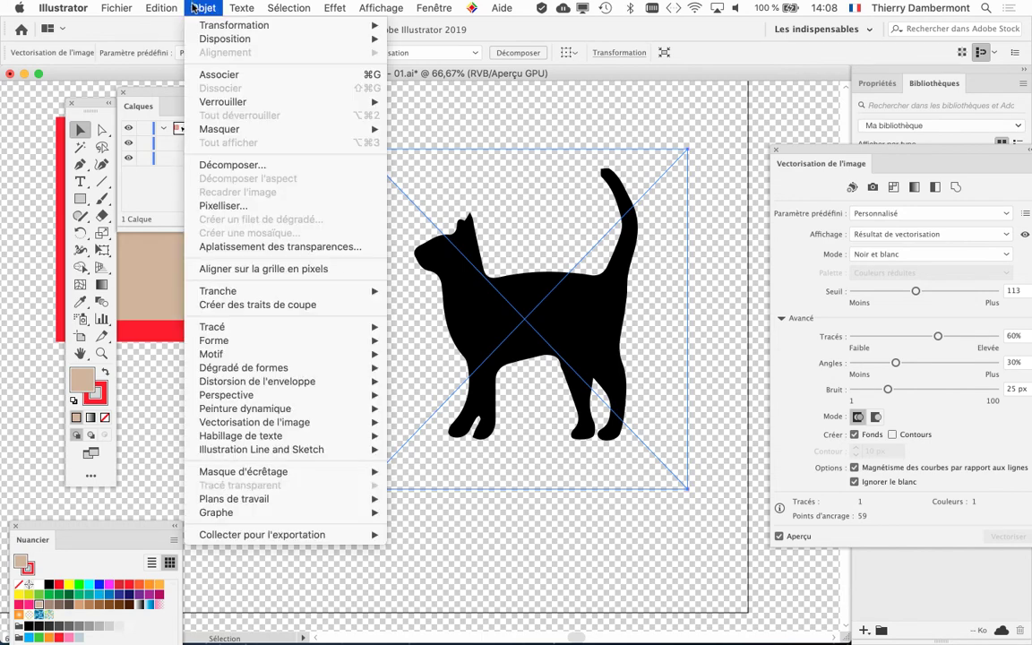
mouse_move(161, 374)
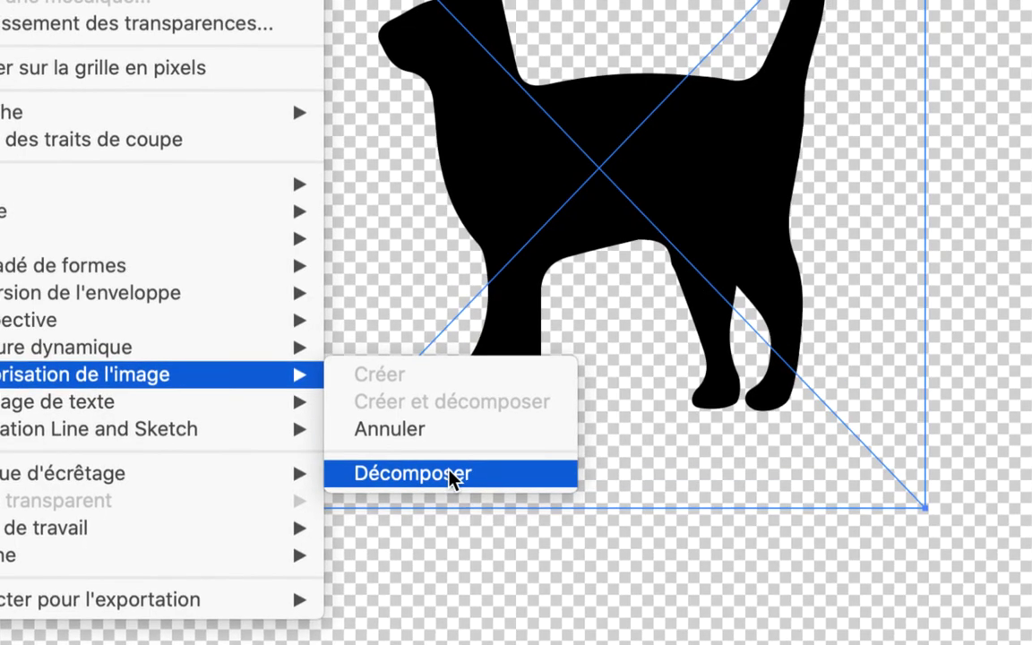
left_click(453, 477)
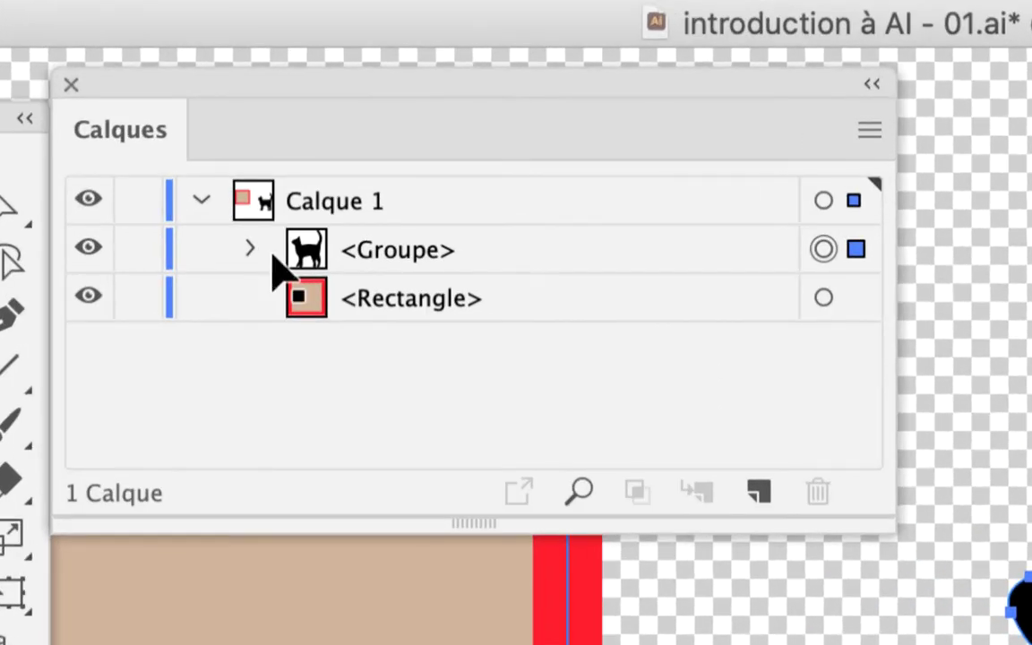
left_click(285, 263)
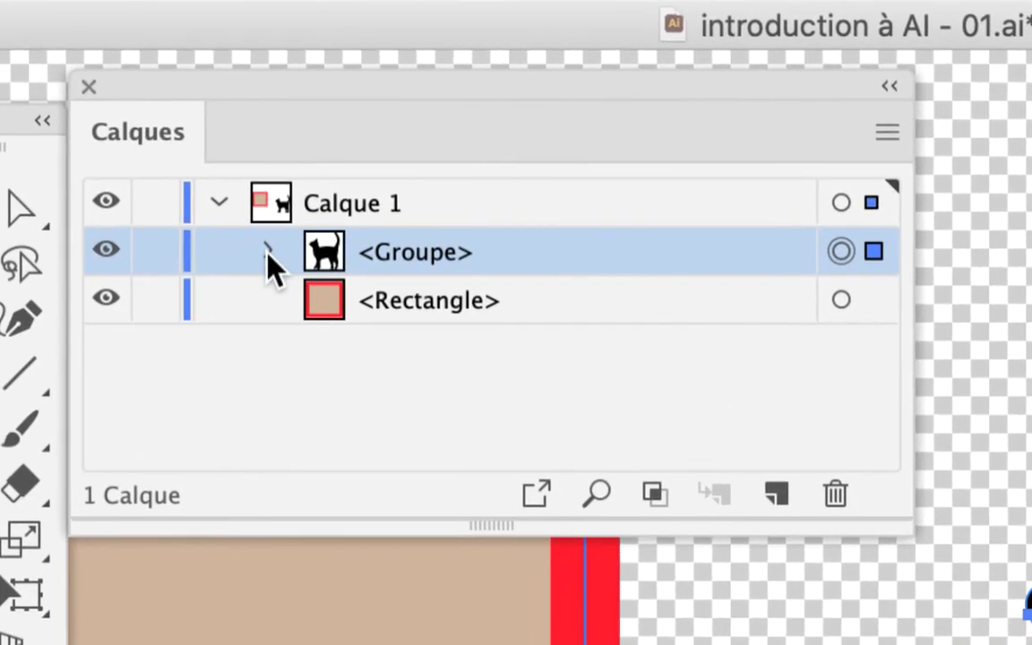
left_click(270, 251)
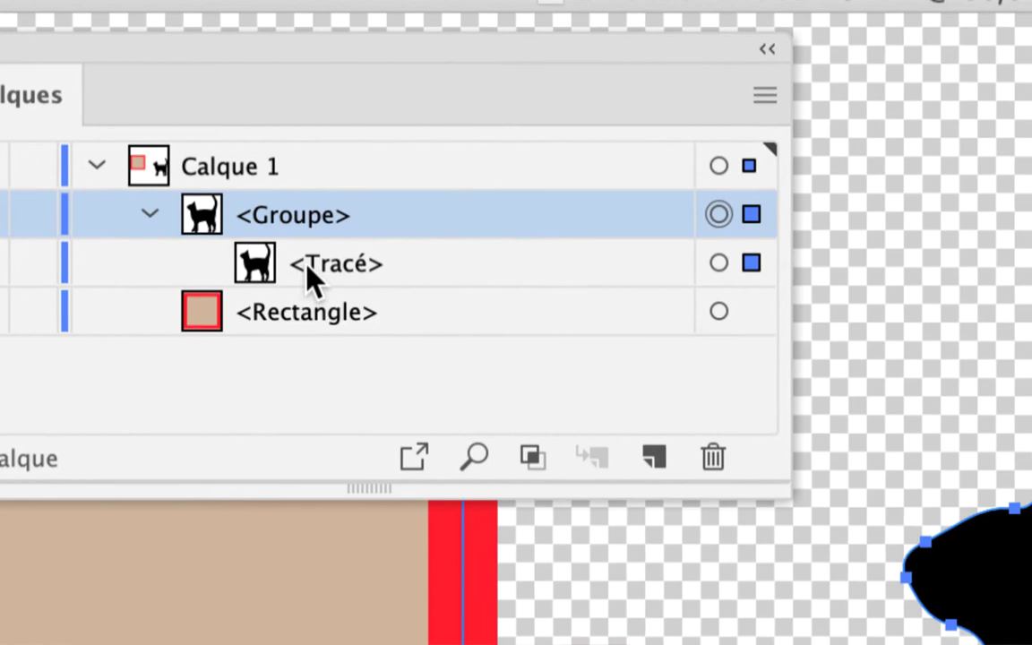
left_click(417, 303)
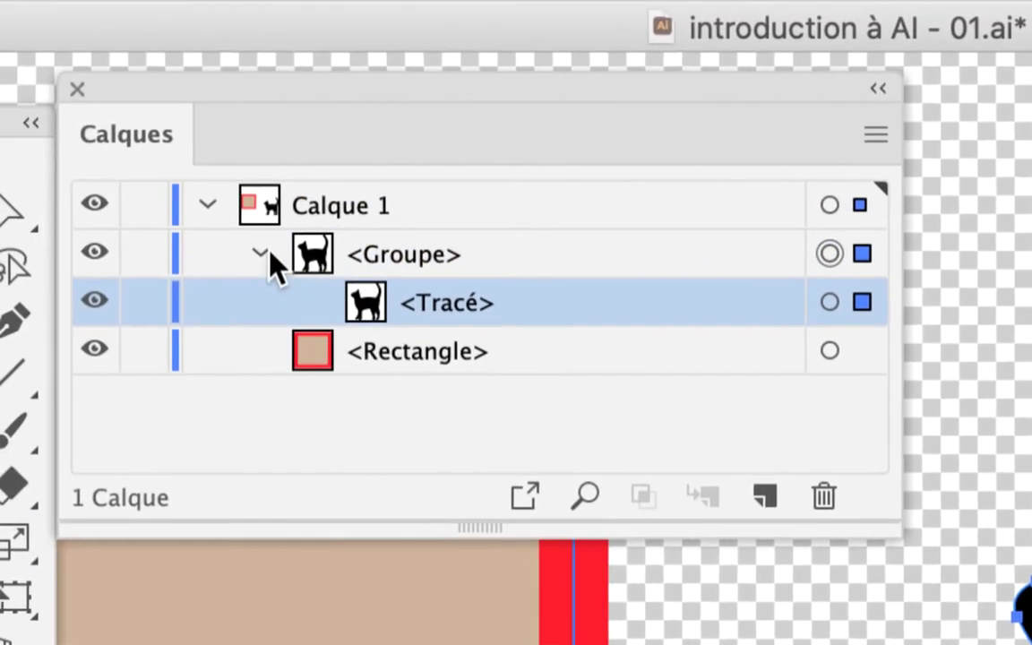
left_click(270, 253)
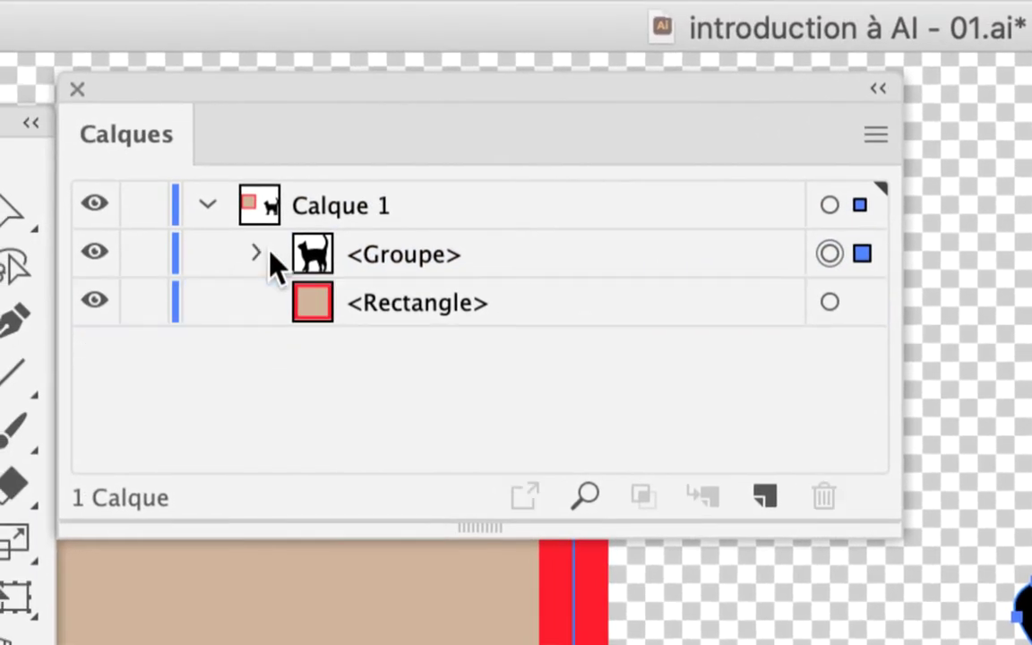
left_click(270, 252)
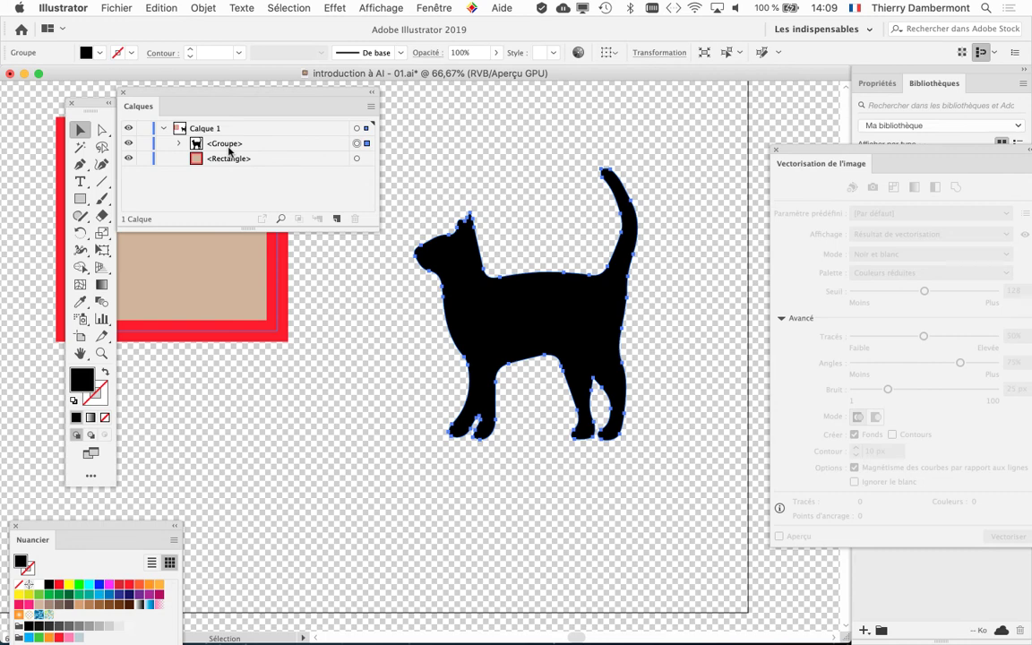
left_click(178, 143)
left_click(178, 143)
- Save As 'introduction à AI - 02.ai', reaching the Illustrator Options dialog
left_click(112, 8)
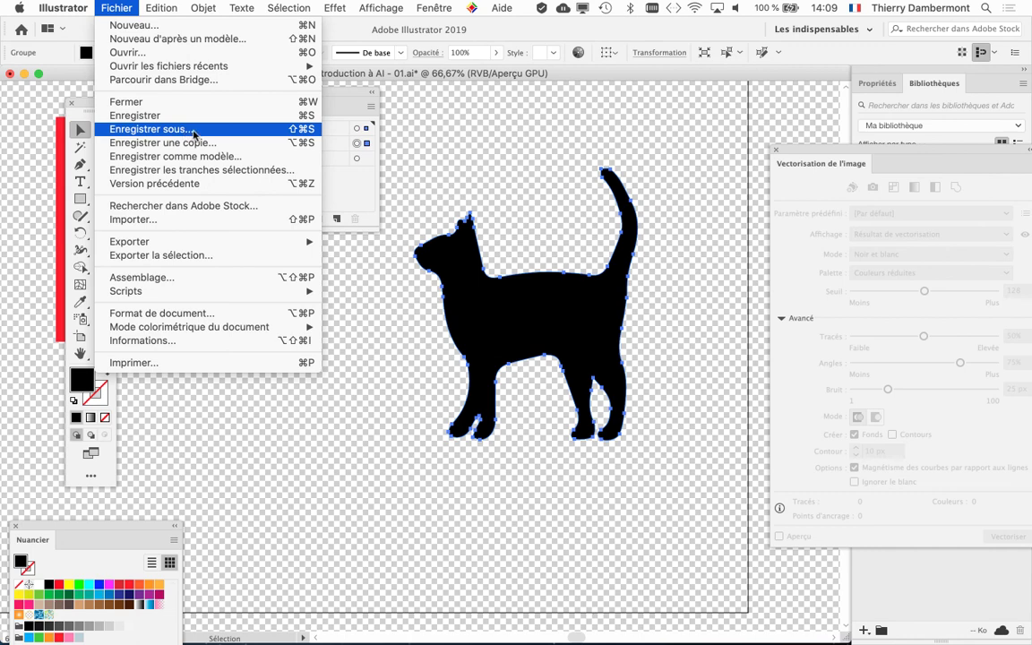
left_click(193, 130)
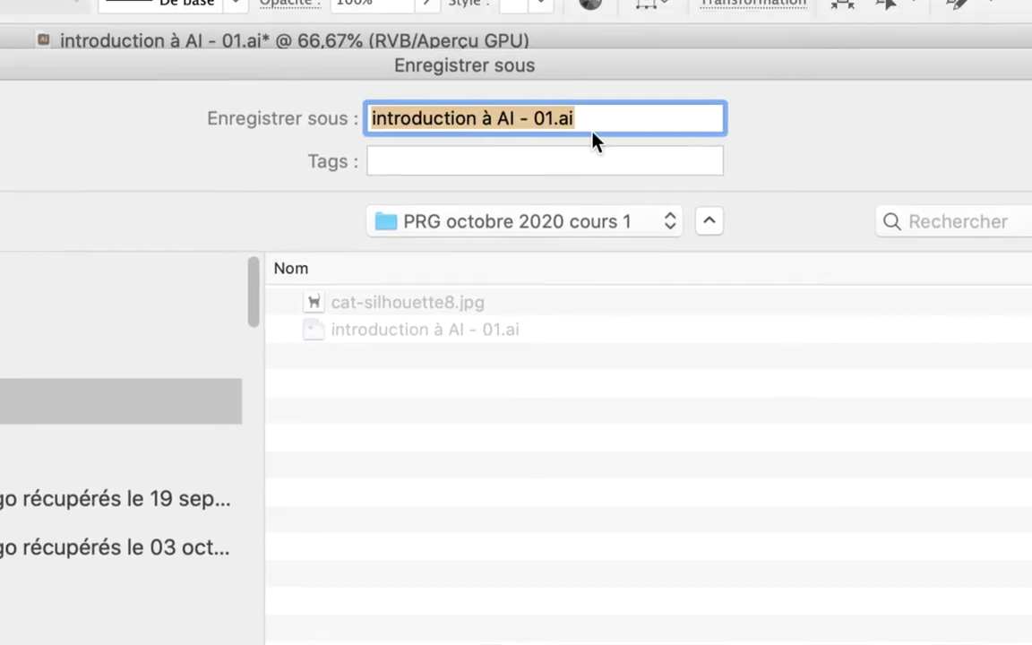
left_click_drag(573, 136, 582, 136)
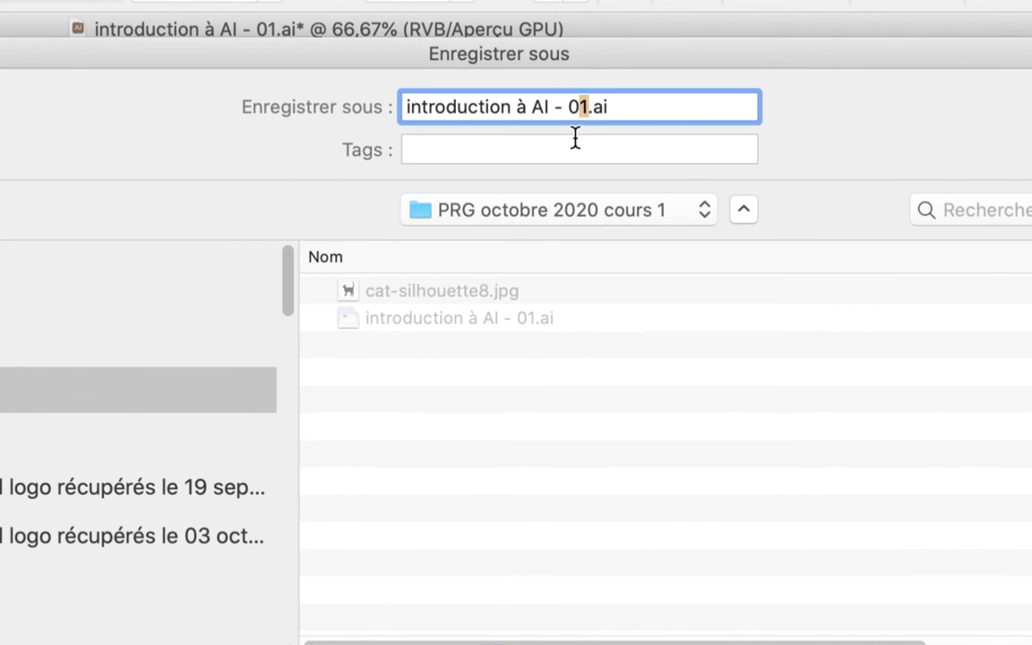
type("2")
key("Return")
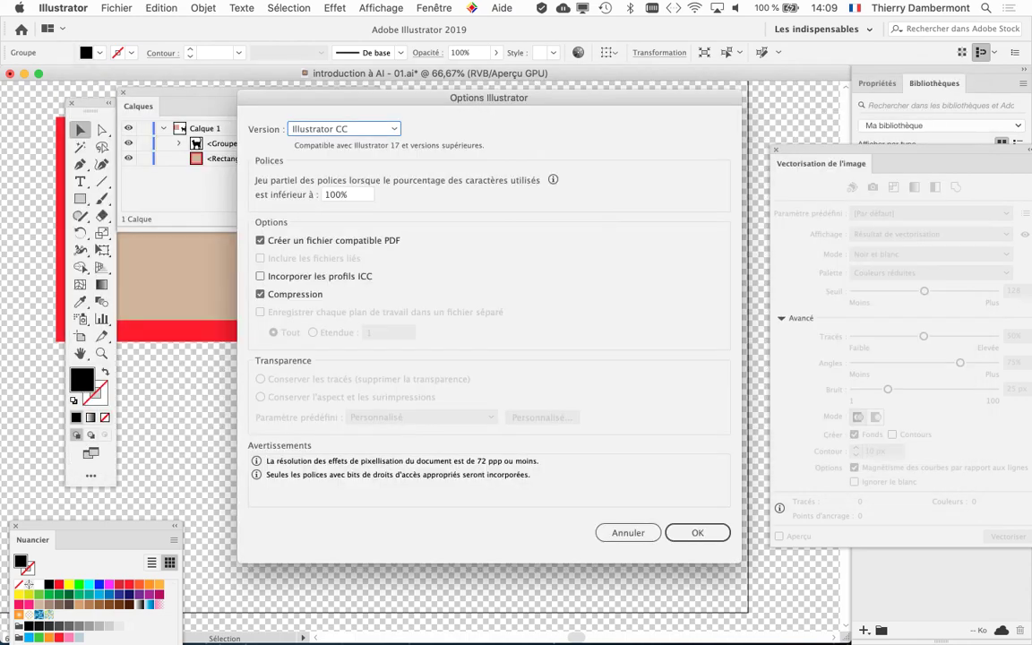